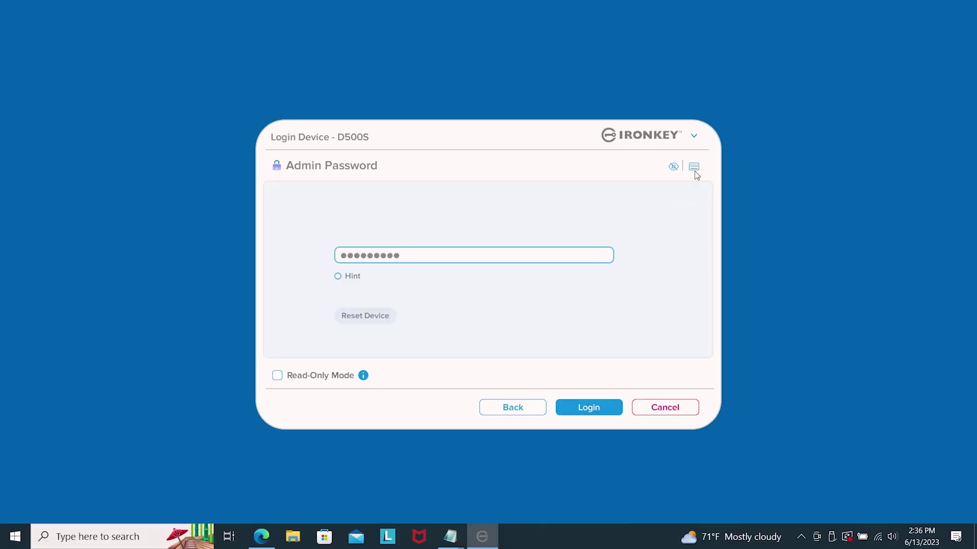
pyautogui.click(617, 227)
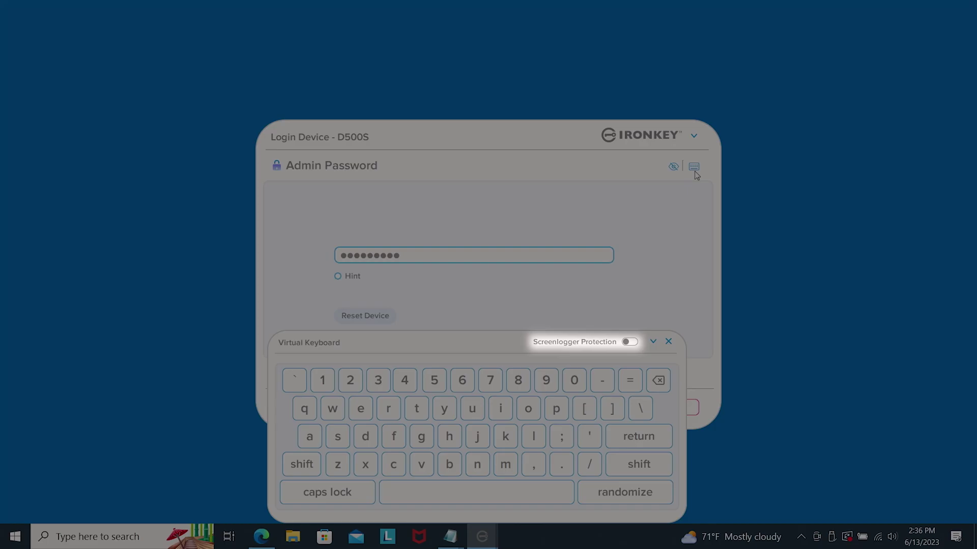
pyautogui.click(695, 170)
pyautogui.click(747, 124)
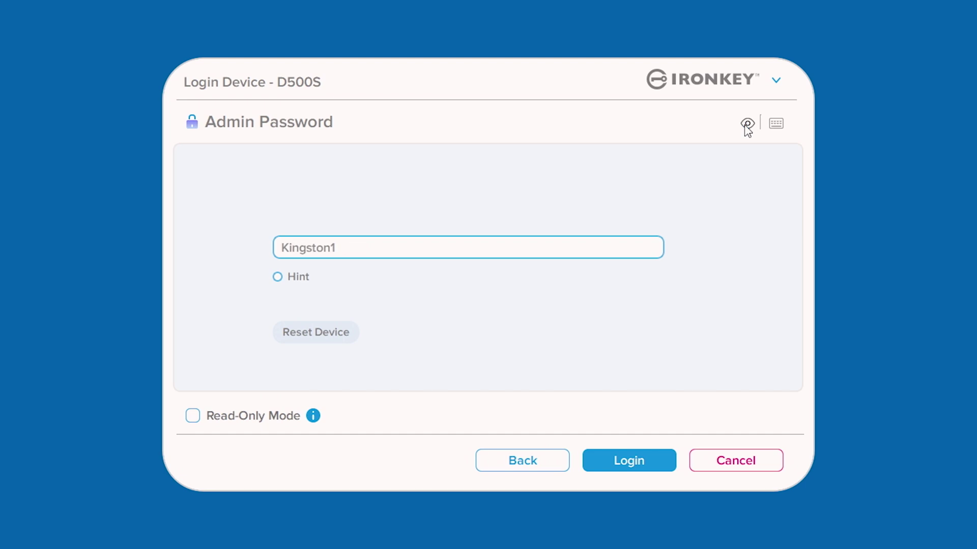
pyautogui.write('!')
pyautogui.click(624, 471)
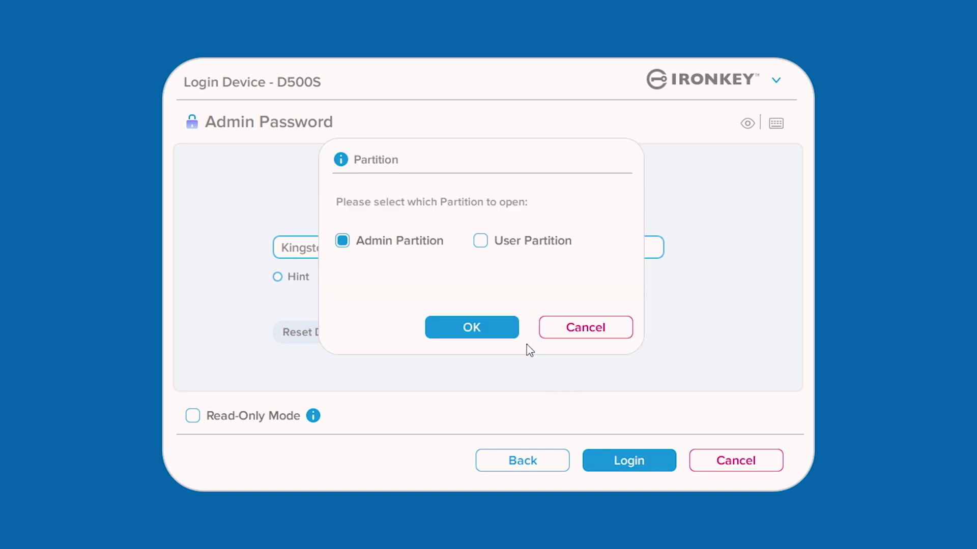
# Step: Pick Admin Partition instead of User Partition to unlock the drive
pyautogui.click(481, 245)
pyautogui.click(341, 242)
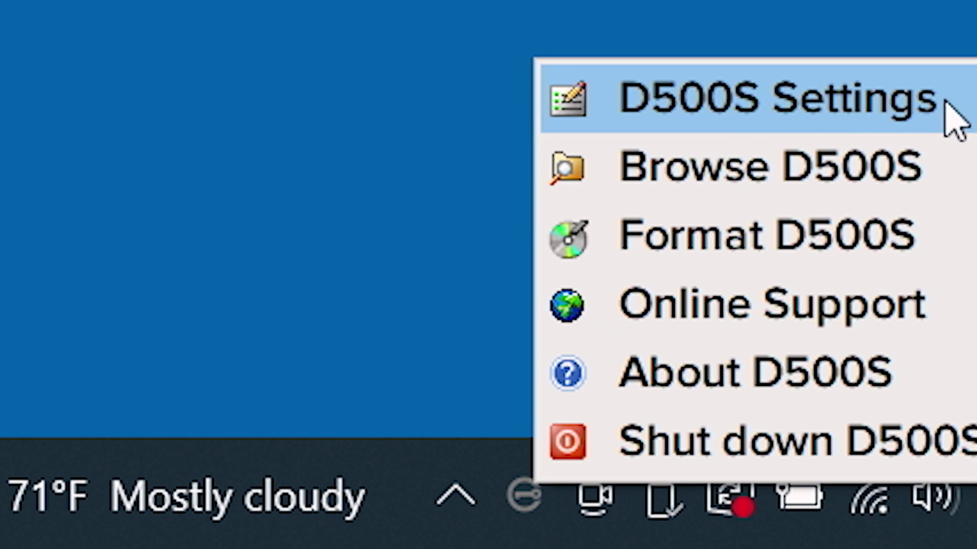
# Step: Open D500S Settings and look through the Contact Information, Language and Admin Options tabs
pyautogui.click(949, 110)
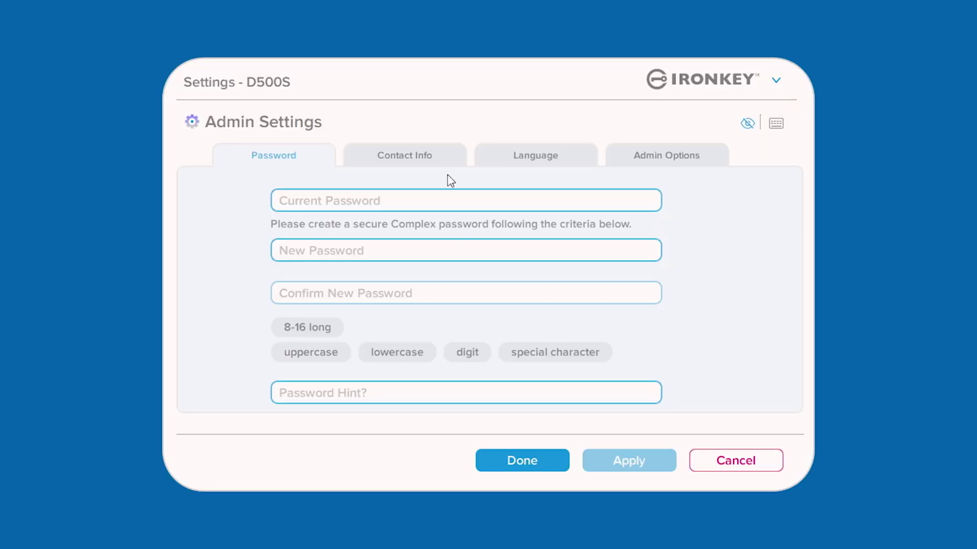
pyautogui.click(450, 166)
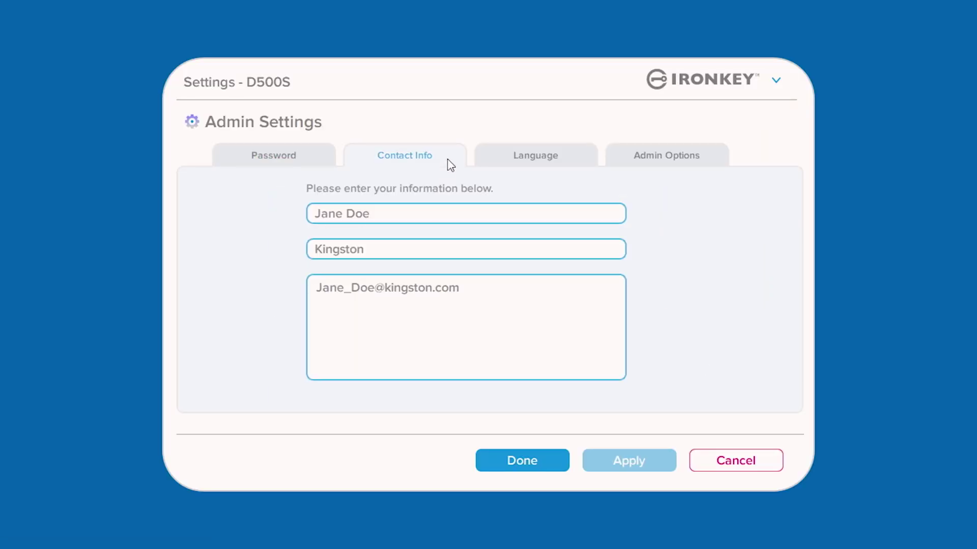
pyautogui.click(577, 162)
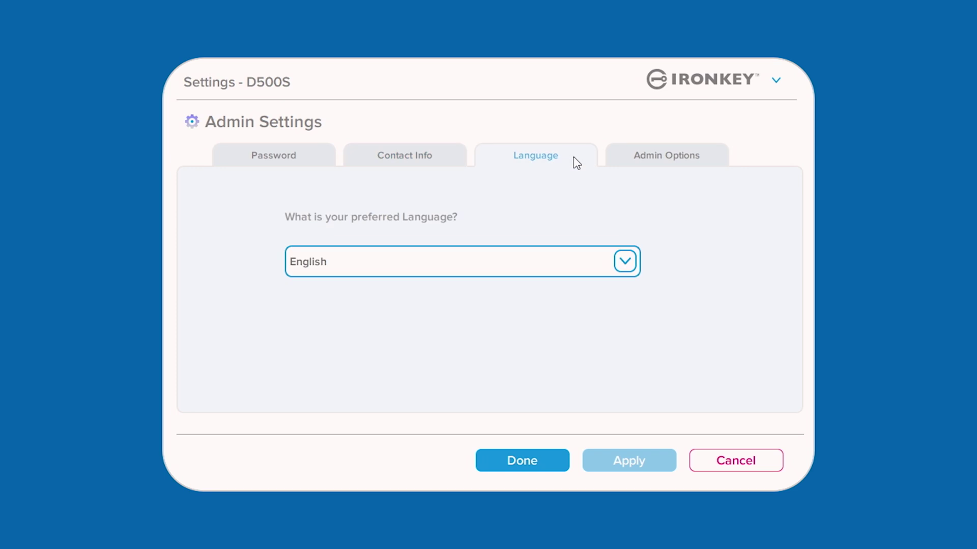
pyautogui.click(707, 163)
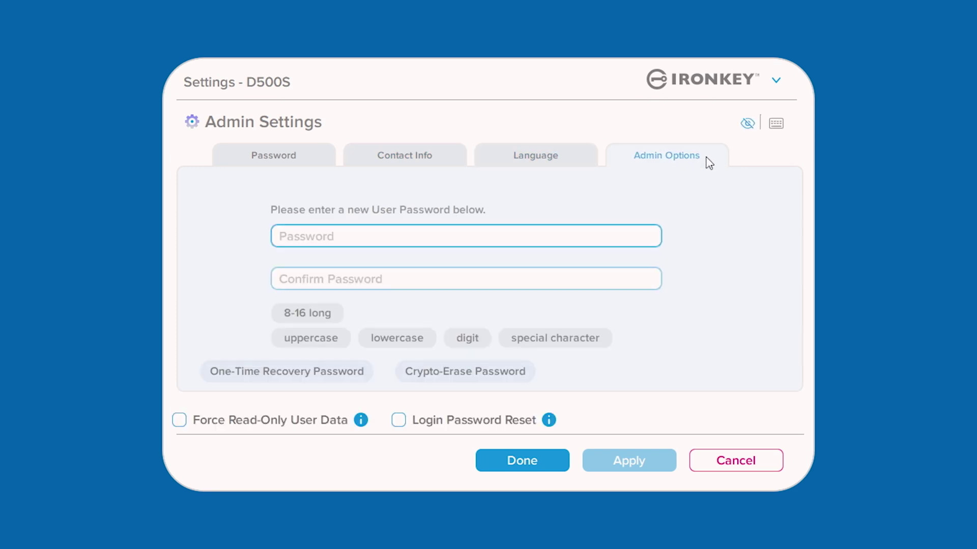
# Step: Choose Français as the preferred language and apply it
pyautogui.click(575, 162)
pyautogui.click(624, 262)
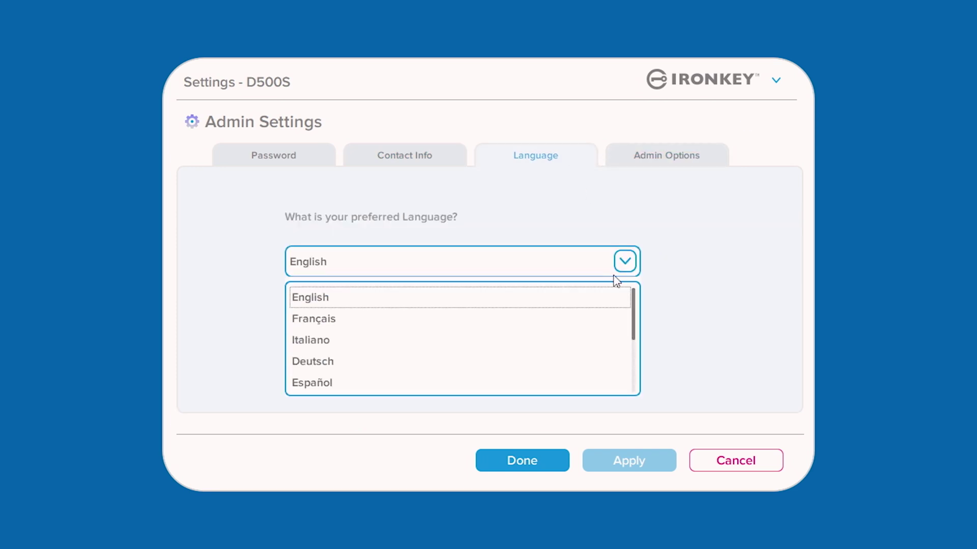
pyautogui.click(591, 320)
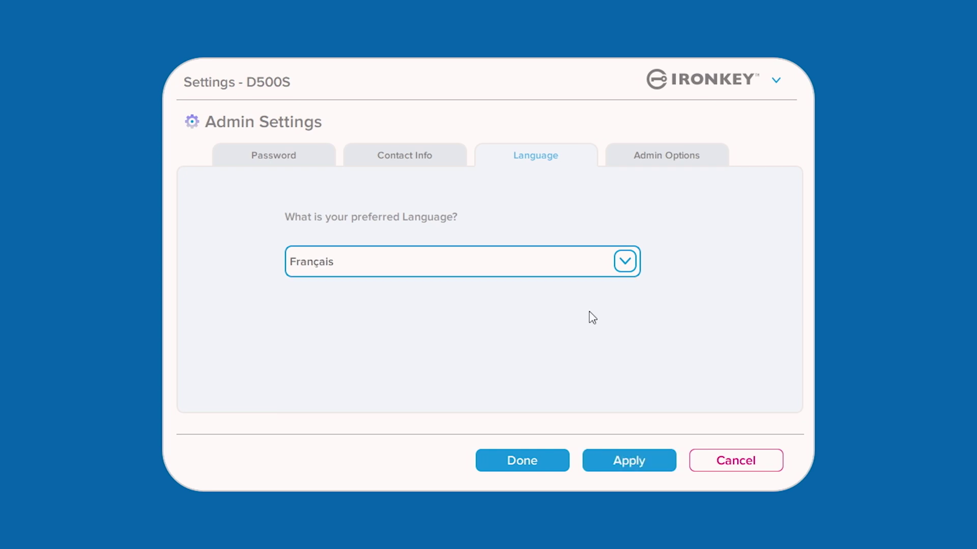
pyautogui.click(649, 466)
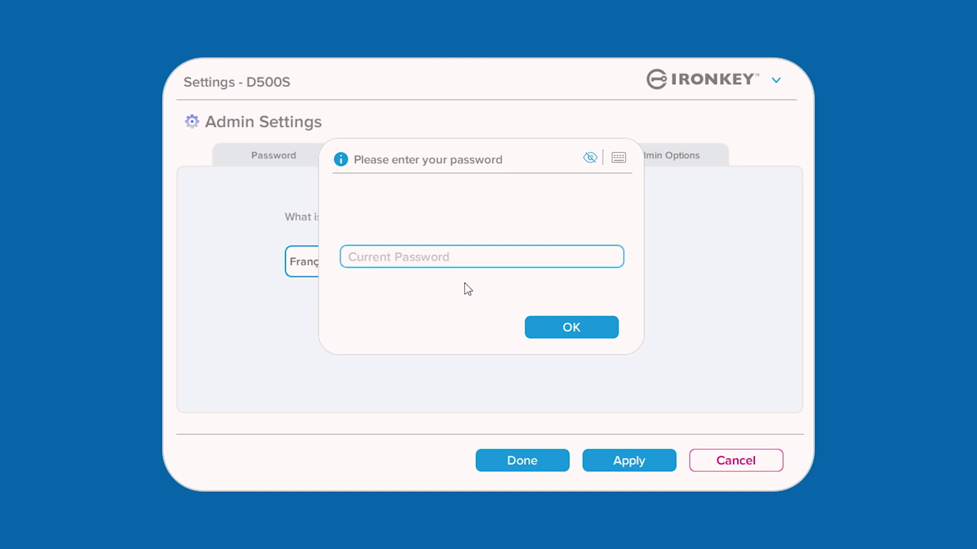
# Step: Confirm the Français change with the admin password, then choose One-Time Recovery Password in Admin Options
pyautogui.click(543, 333)
pyautogui.click(709, 158)
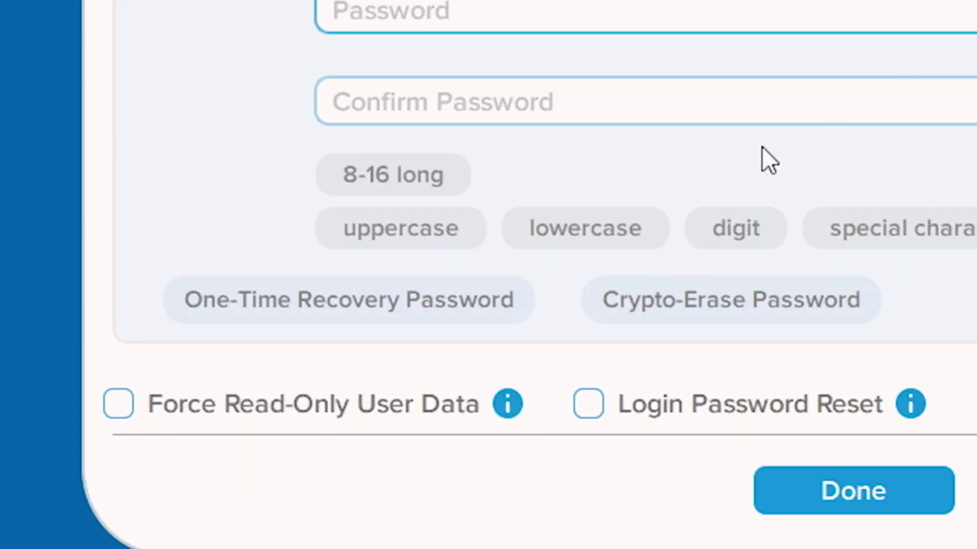
pyautogui.click(395, 317)
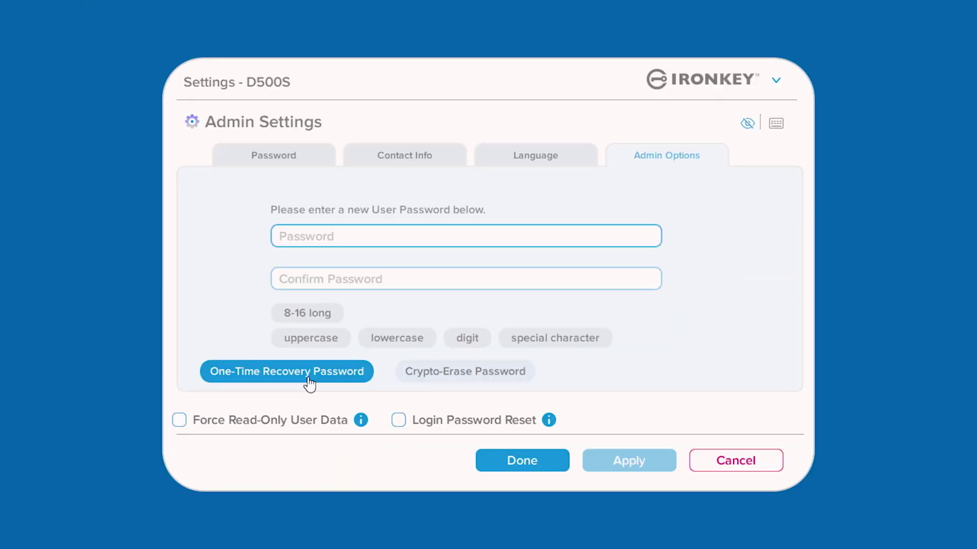
pyautogui.click(395, 316)
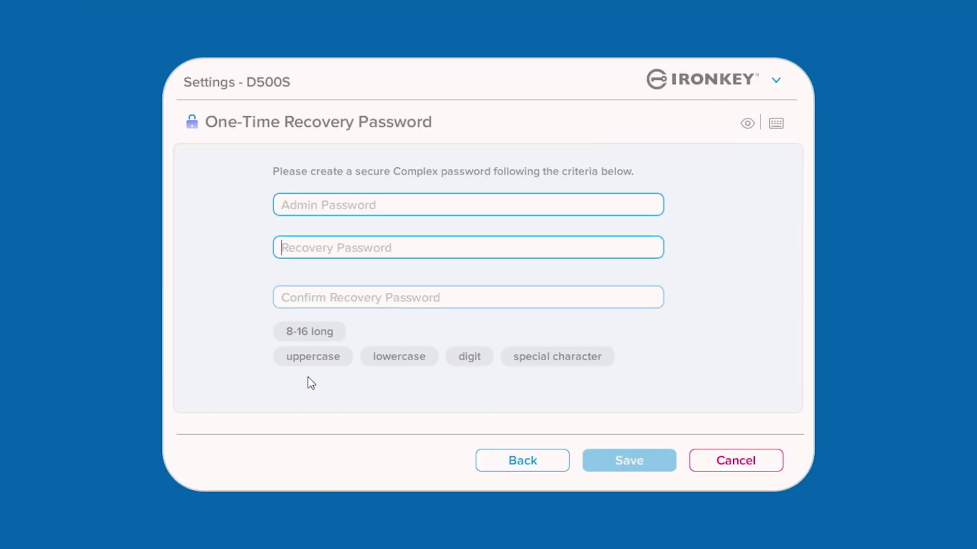
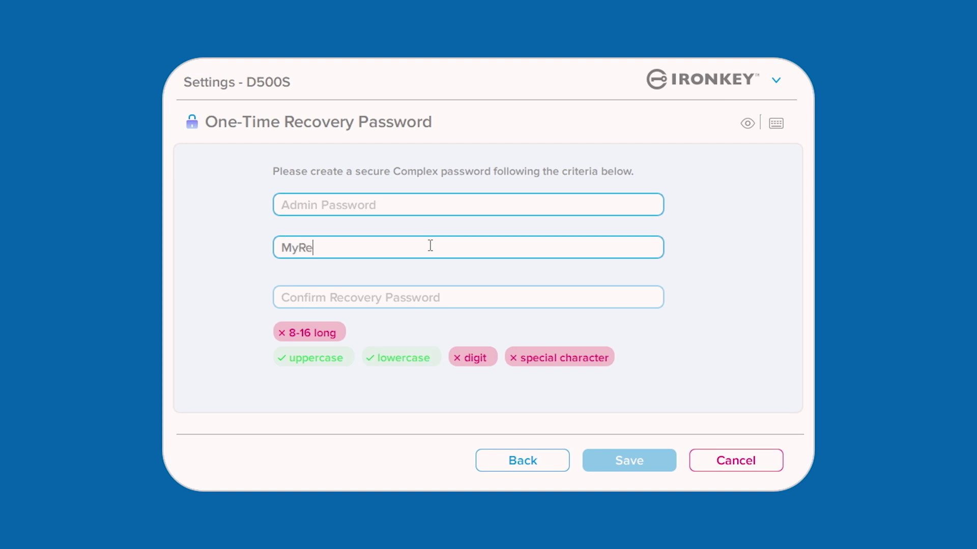
pyautogui.press('Tab')
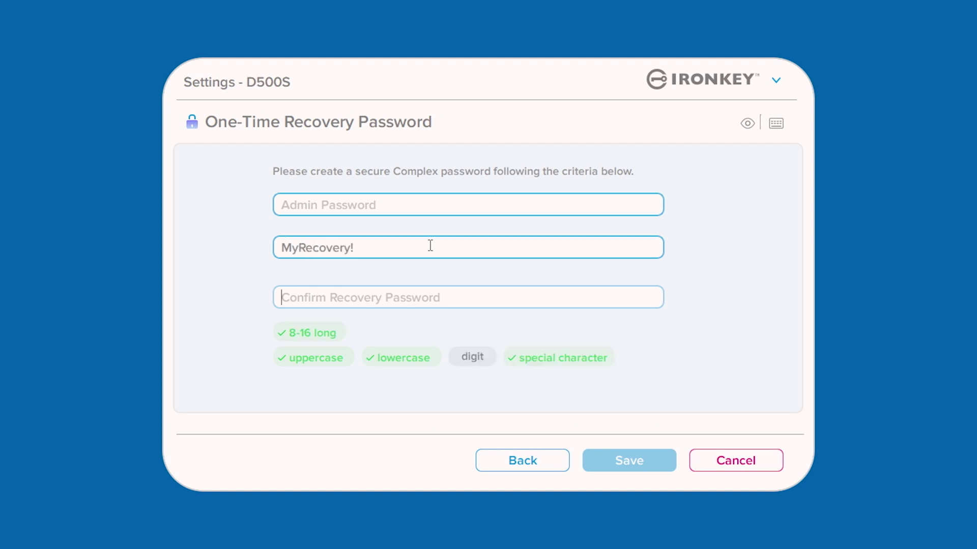
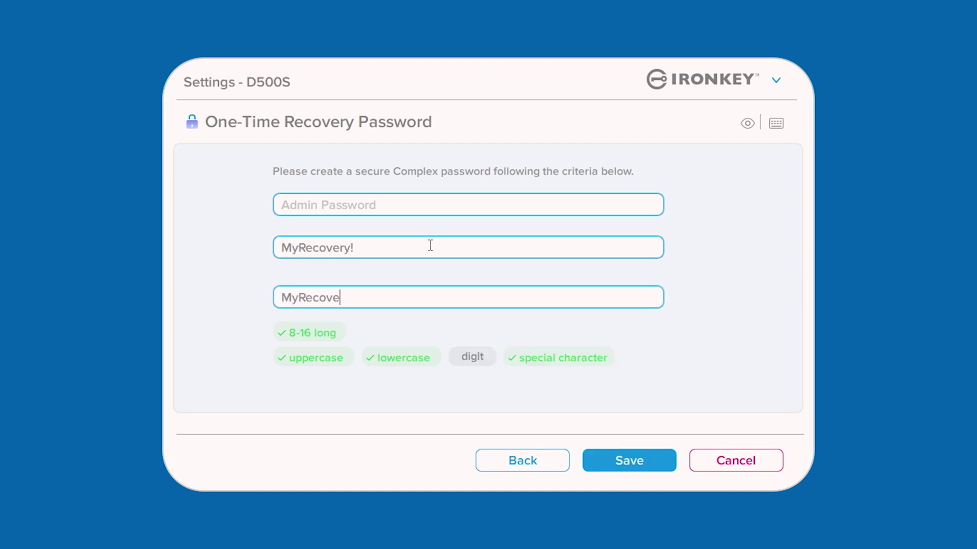
pyautogui.click(428, 208)
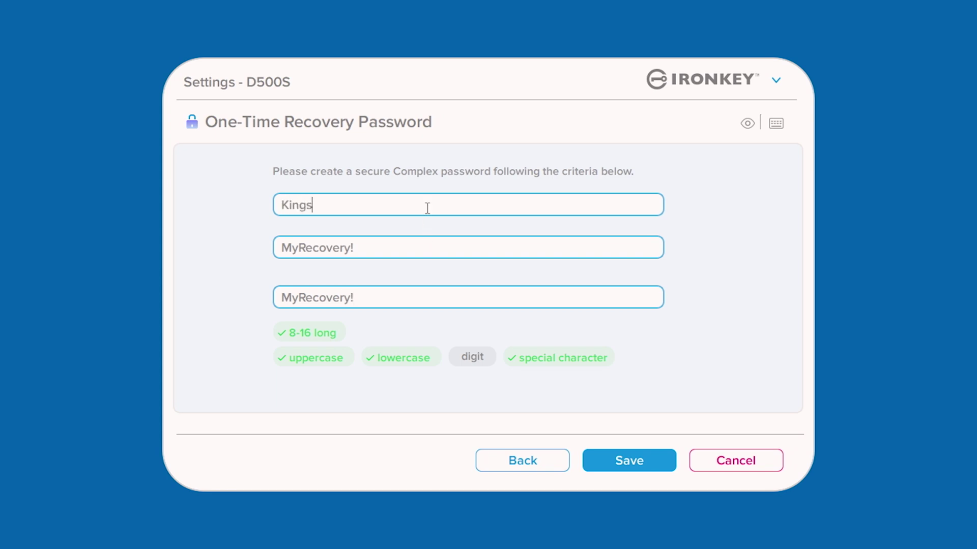
pyautogui.click(598, 466)
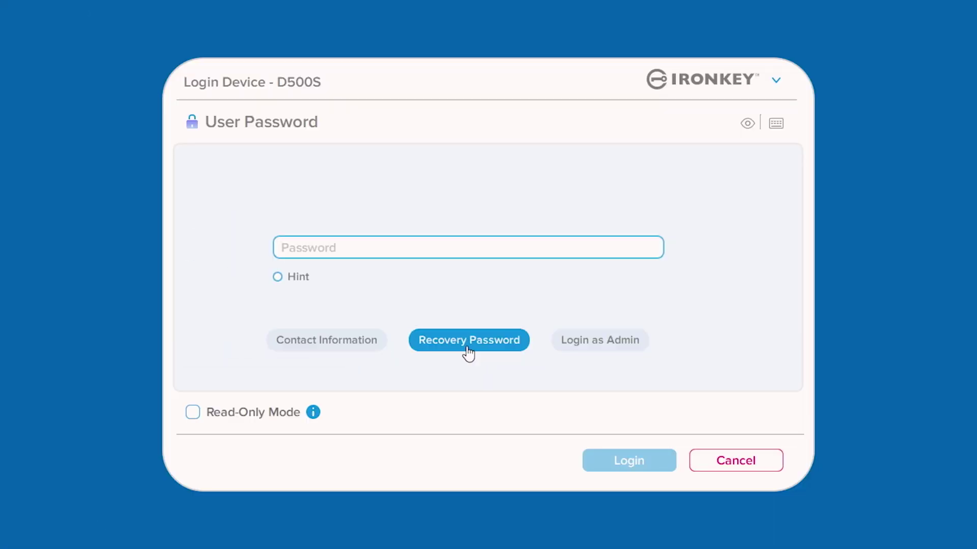
pyautogui.click(467, 350)
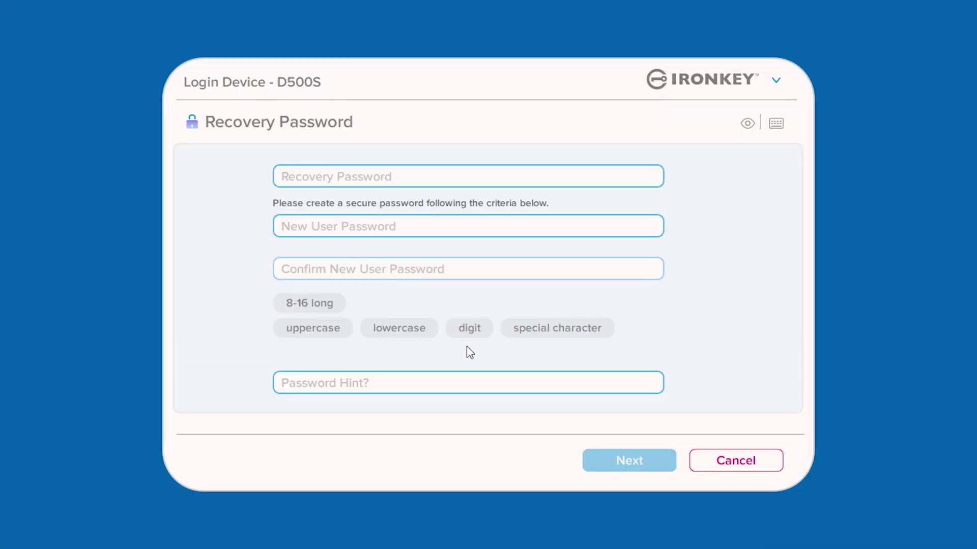
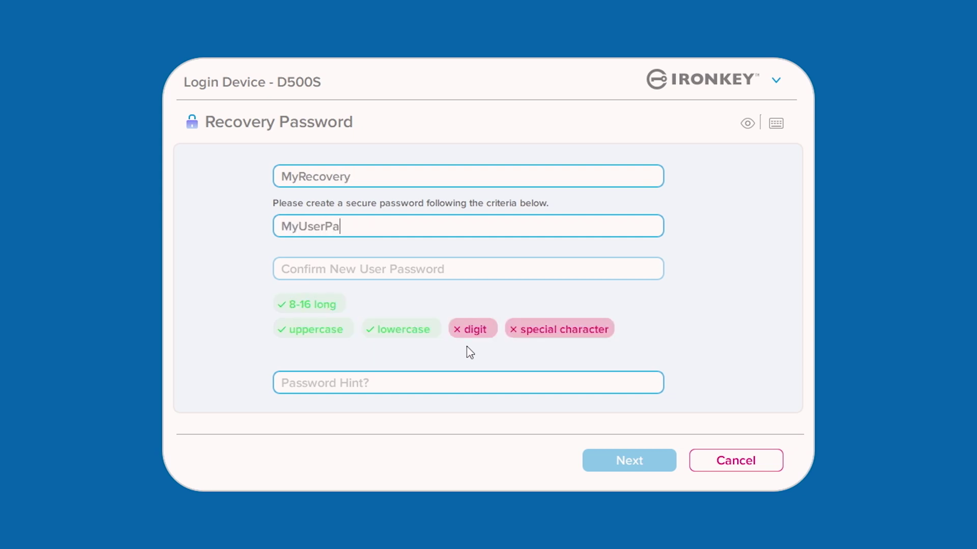
pyautogui.press('Tab')
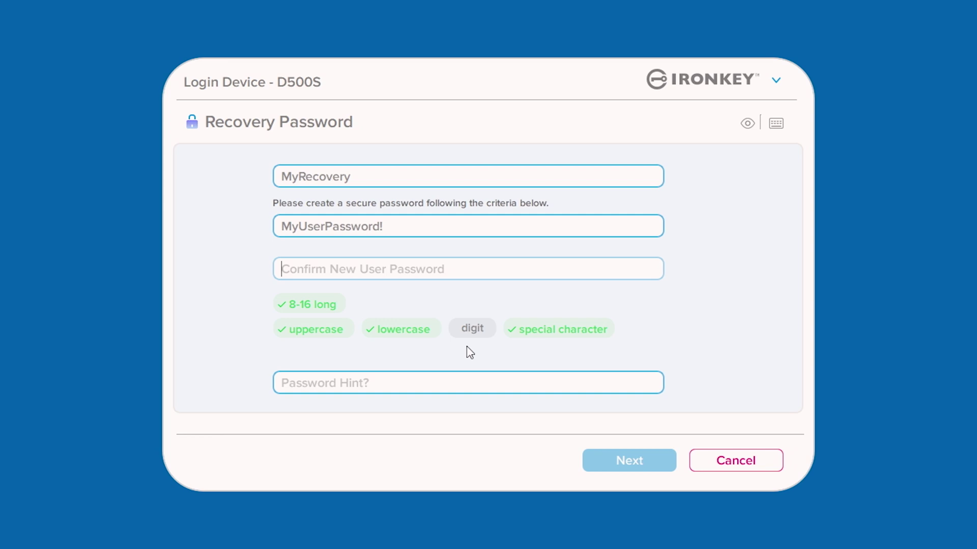
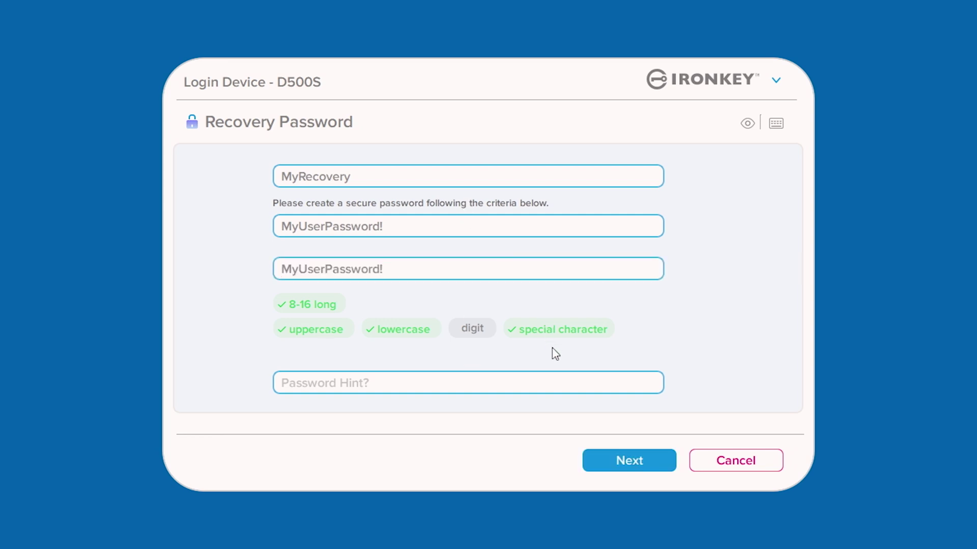
pyautogui.click(597, 467)
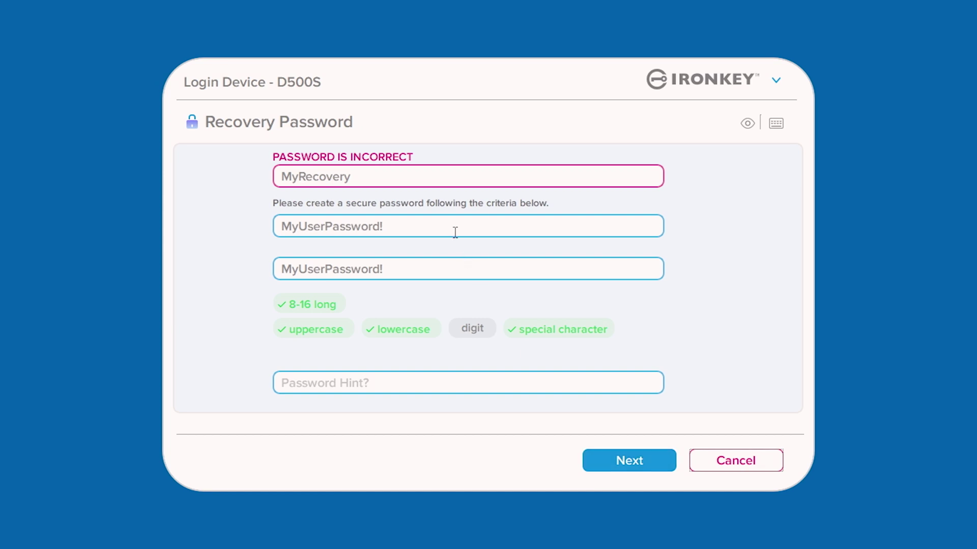
pyautogui.click(459, 180)
pyautogui.write('!')
pyautogui.click(596, 464)
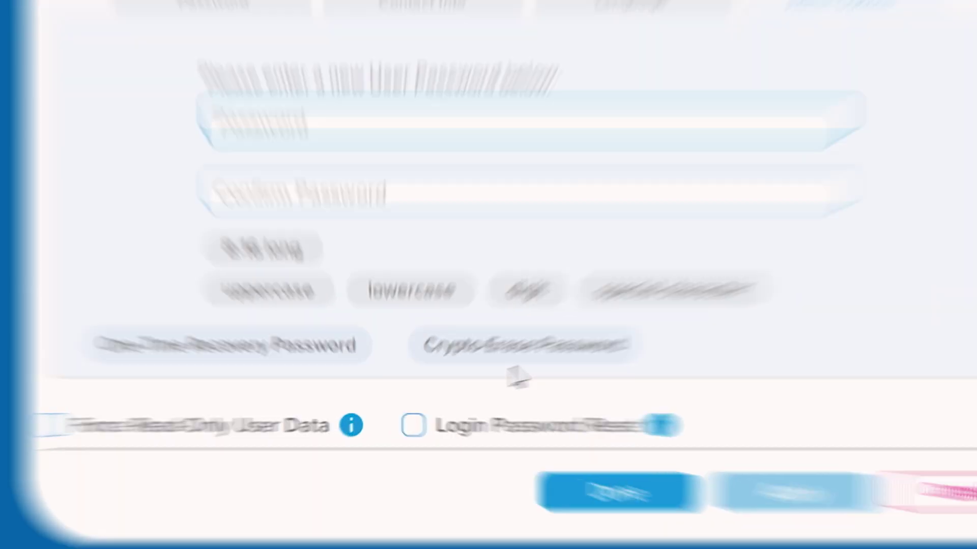
pyautogui.click(463, 378)
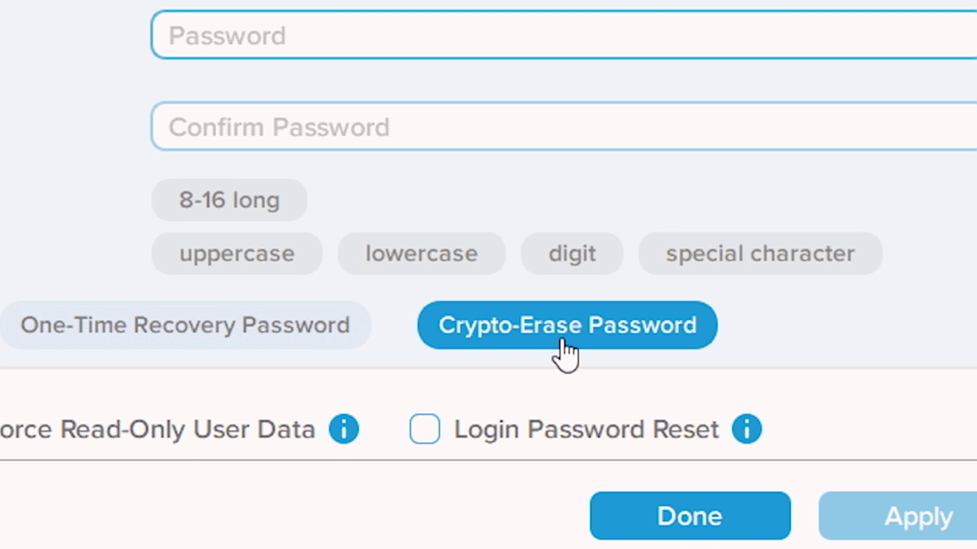